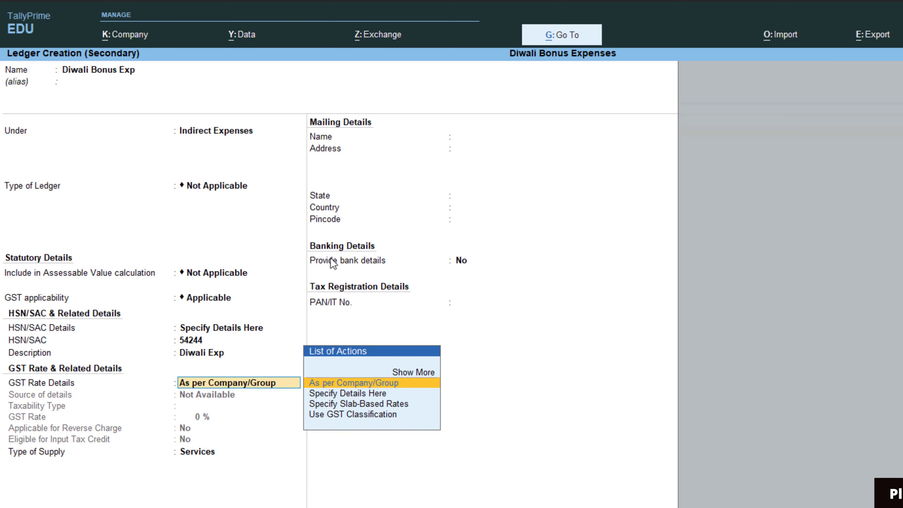
# - Specify the Diwali Bonus Exp ledger's GST rate details as Taxable, 18 %, eligible for input tax credit, and save the ledger
pyautogui.press('Down')
pyautogui.press('Return')
pyautogui.press('Return')
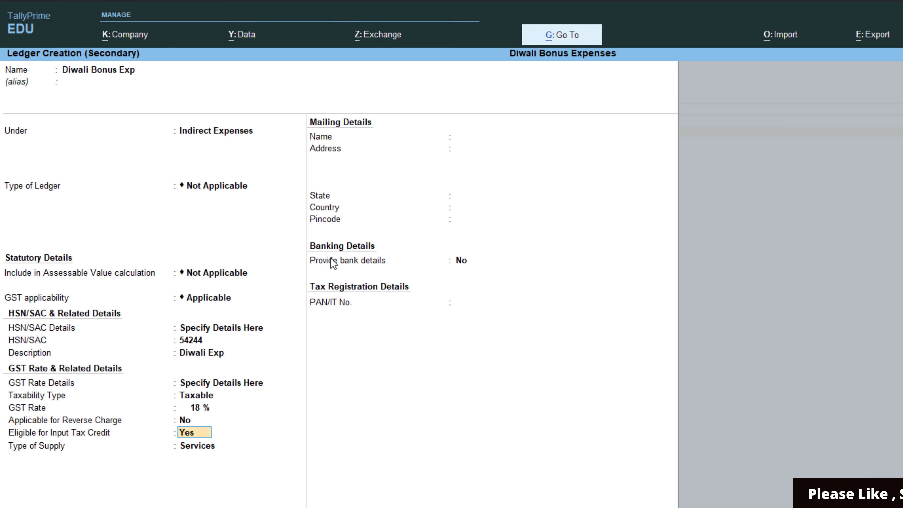
pyautogui.press('Return')
pyautogui.press('Return')
pyautogui.press('Return')
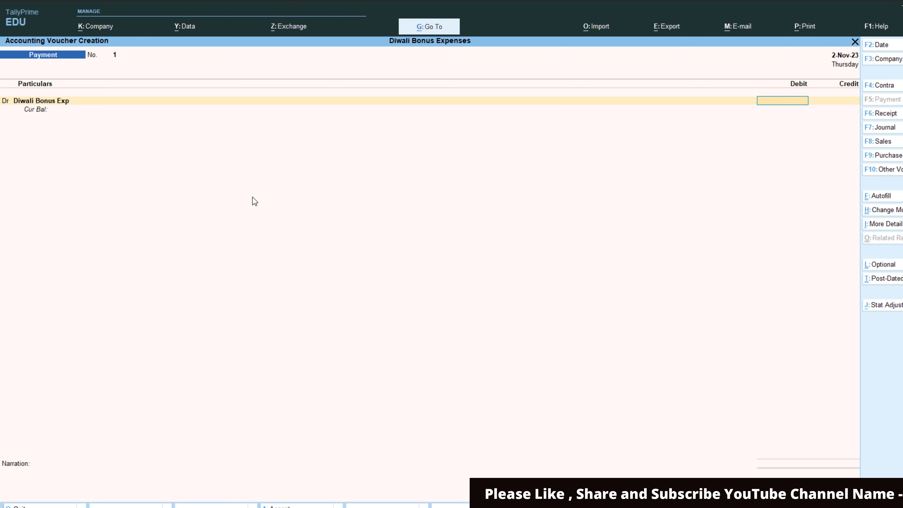
# - Debit Diwali Bonus Exp with 1,00,000 in payment voucher 1 and credit the same amount to Cash
pyautogui.write('100000')
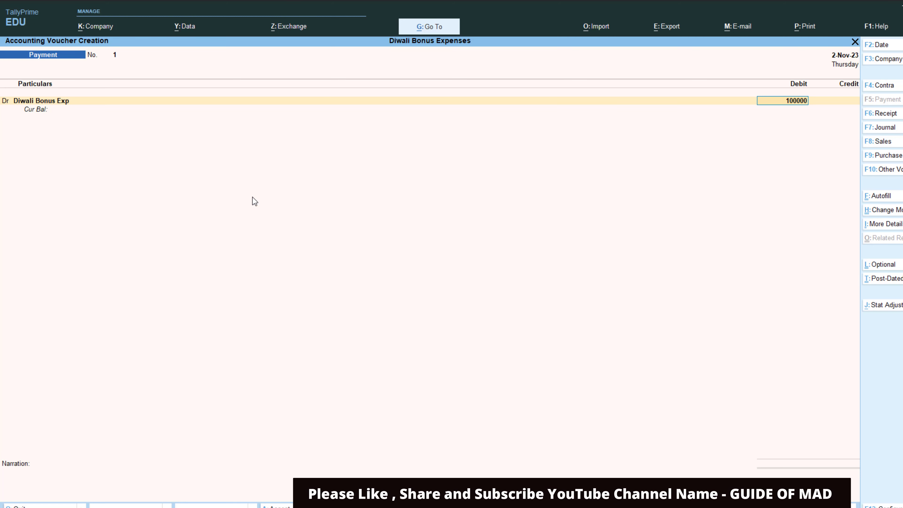
pyautogui.press('Return')
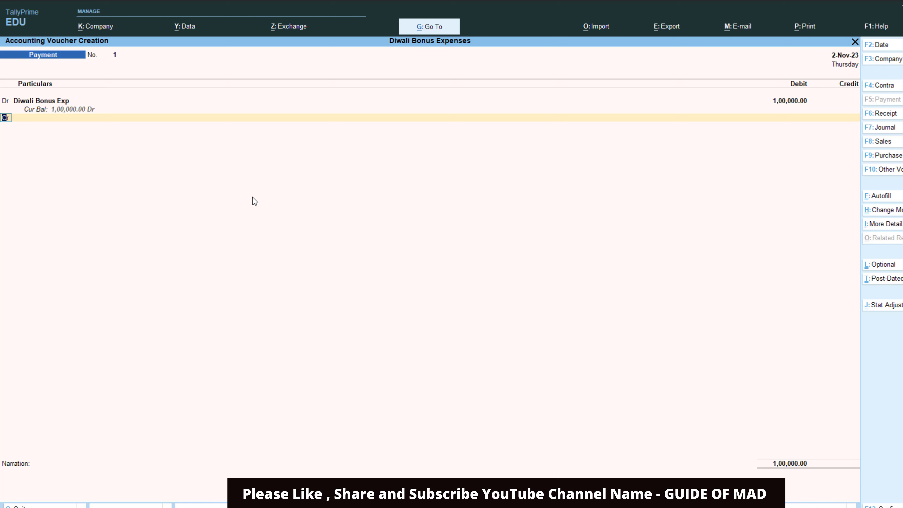
pyautogui.press('Return')
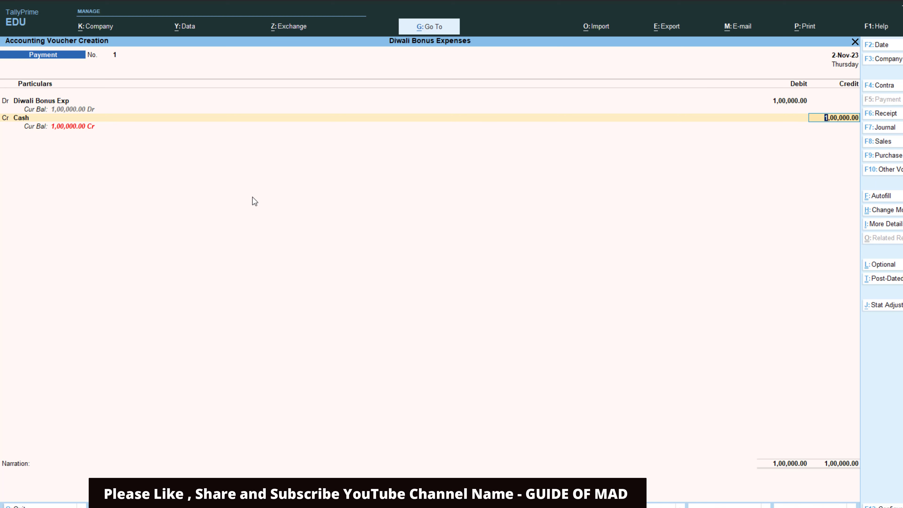
pyautogui.press('Return')
pyautogui.press('Return')
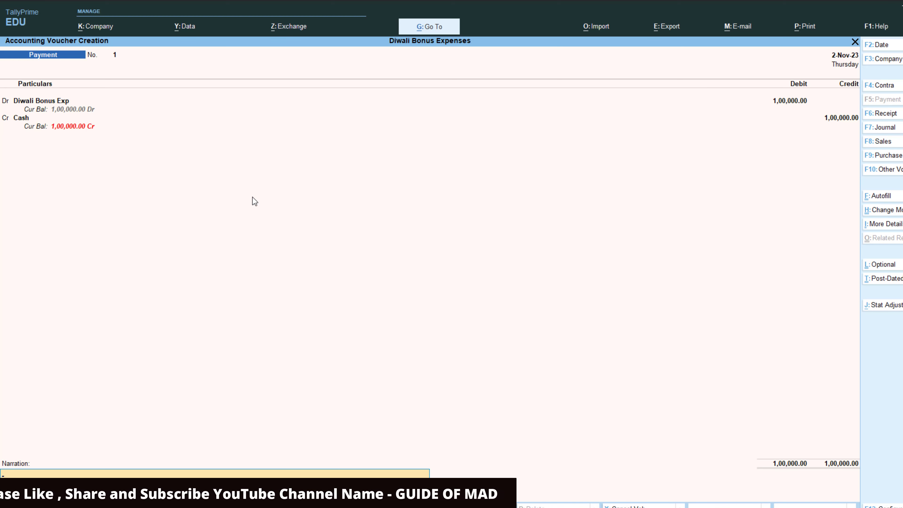
# - Enter the narration "Being diwali bonus paid in cash" and save the payment voucher
pyautogui.write('Being diwali bonus paid in cash')
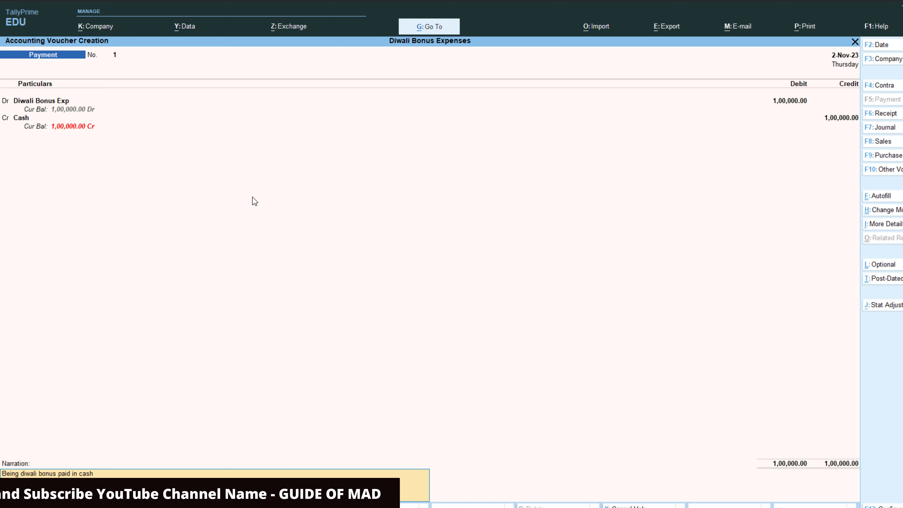
pyautogui.press('Return')
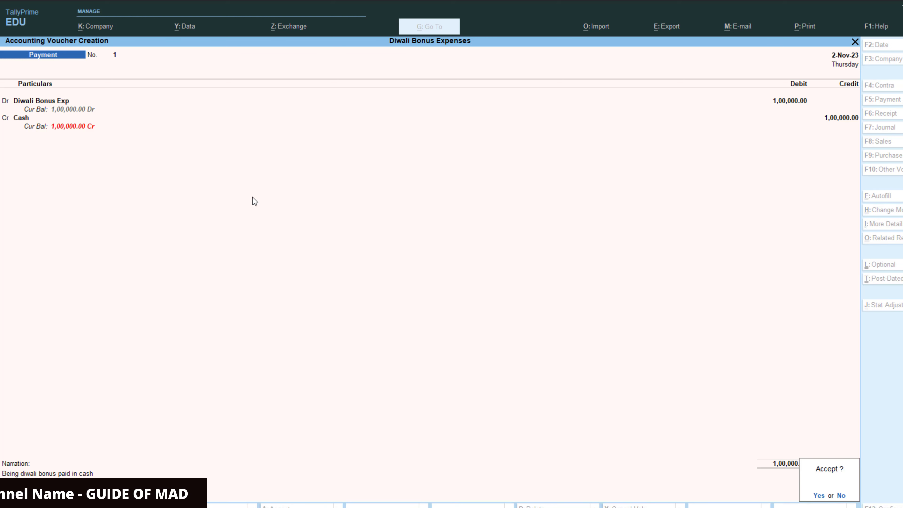
pyautogui.press('Return')
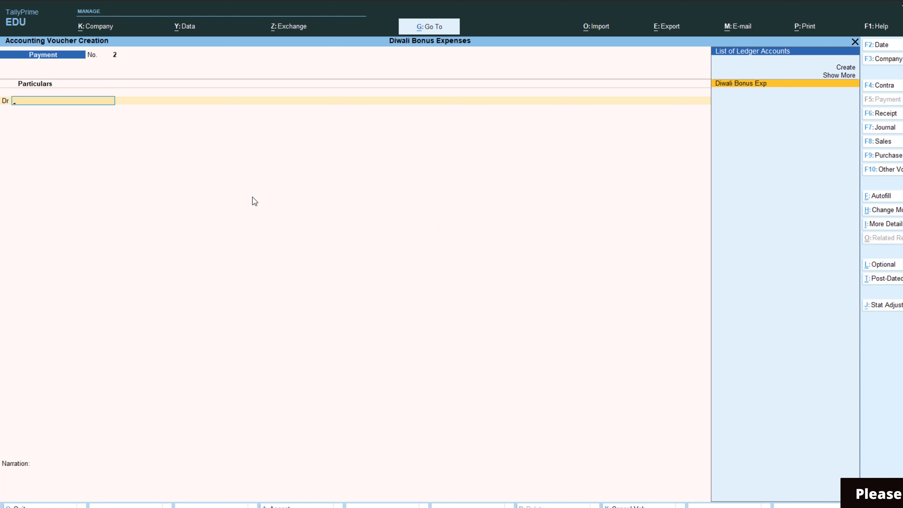
# - Choose Diwali Bonus Exp as the debit ledger in payment voucher 2
pyautogui.press('Return')
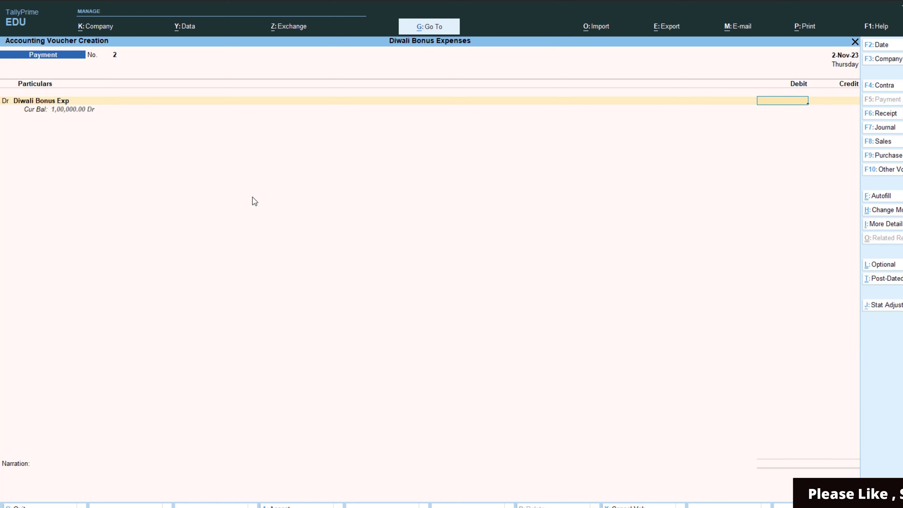
pyautogui.write('150')
pyautogui.press('BackSpace')
pyautogui.press('BackSpace')
pyautogui.press('BackSpace')
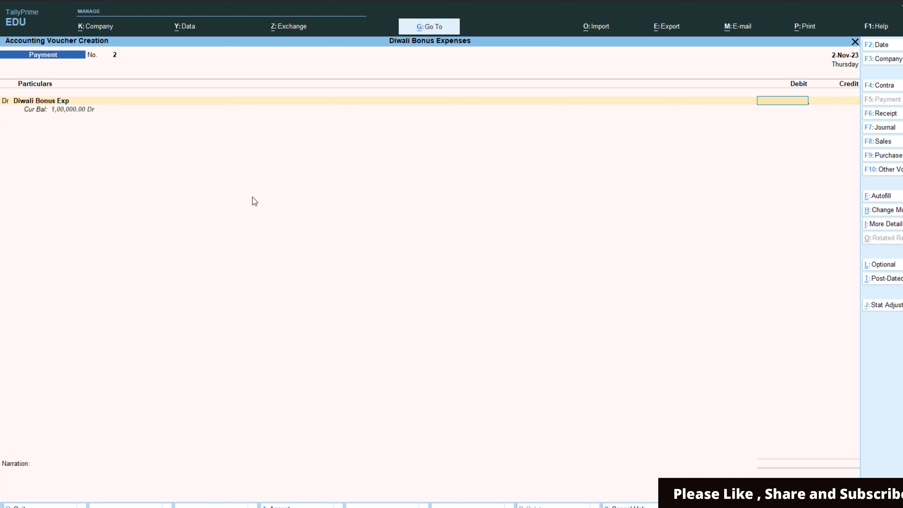
# - Set the Diwali Bonus Exp debit to 5,000 and credit the same amount to Cash
pyautogui.write('5000')
pyautogui.press('Return')
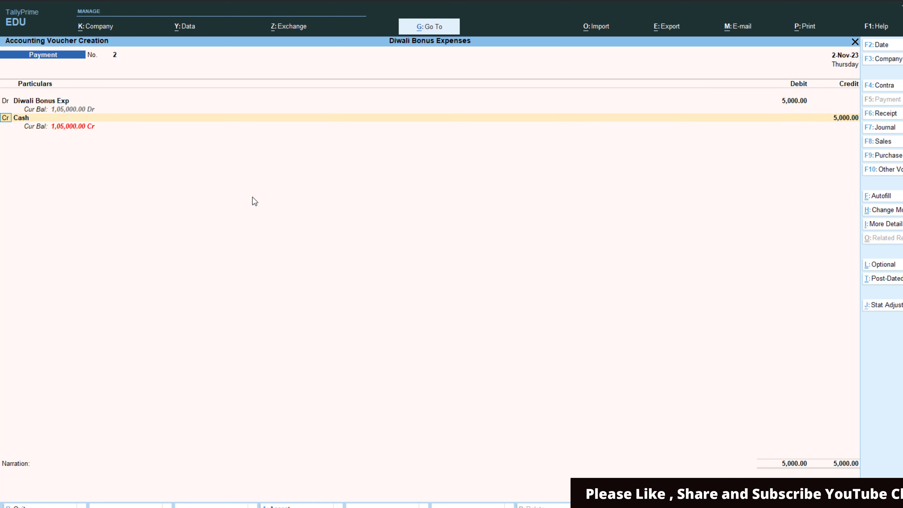
pyautogui.press('Return')
pyautogui.press('Return')
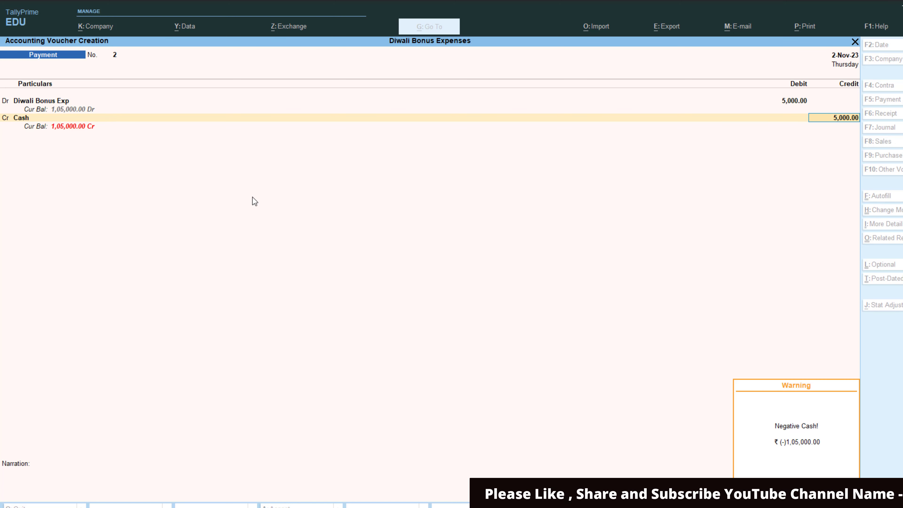
pyautogui.press('Return')
# - Enter the narration "Being diwali bonus paid in cash" followed by the employee's name in parentheses, and save payment voucher 2
pyautogui.write('Being diwali bonus paid in cash')
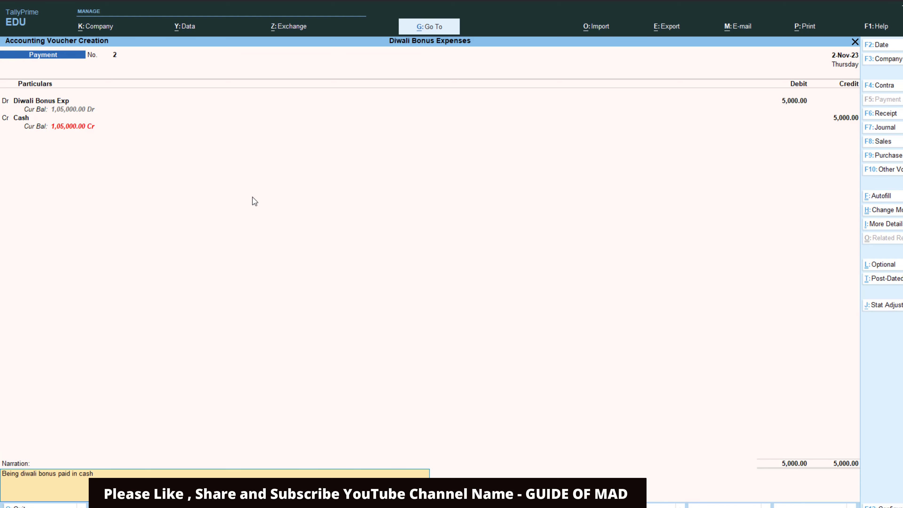
pyautogui.write('(')
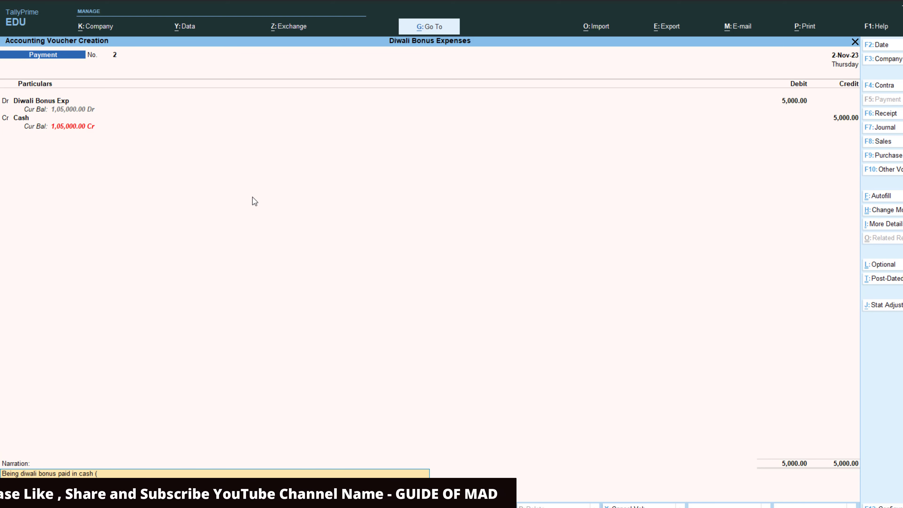
pyautogui.write('mohan')
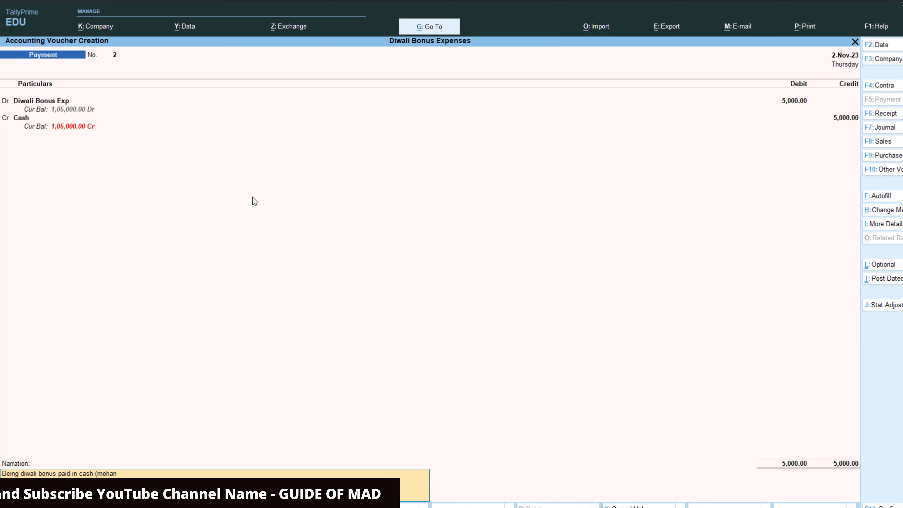
pyautogui.write(')')
pyautogui.press('Return')
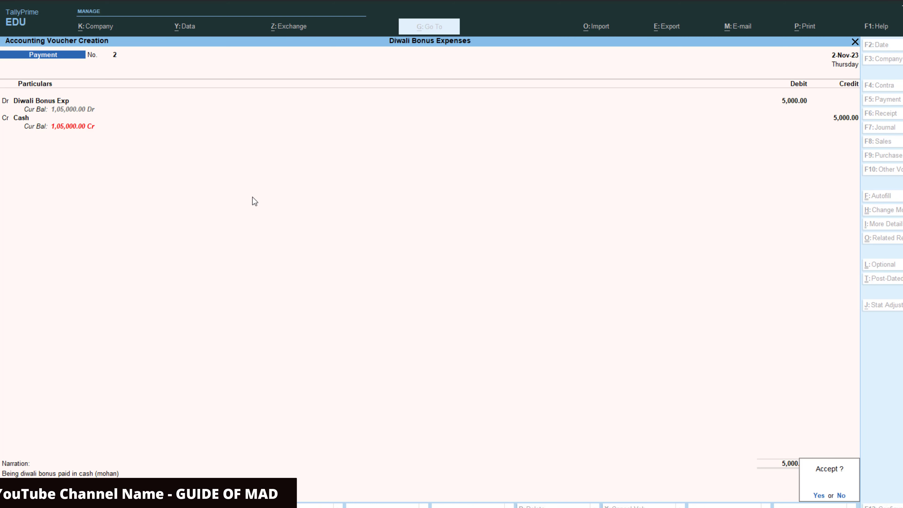
pyautogui.press('Return')
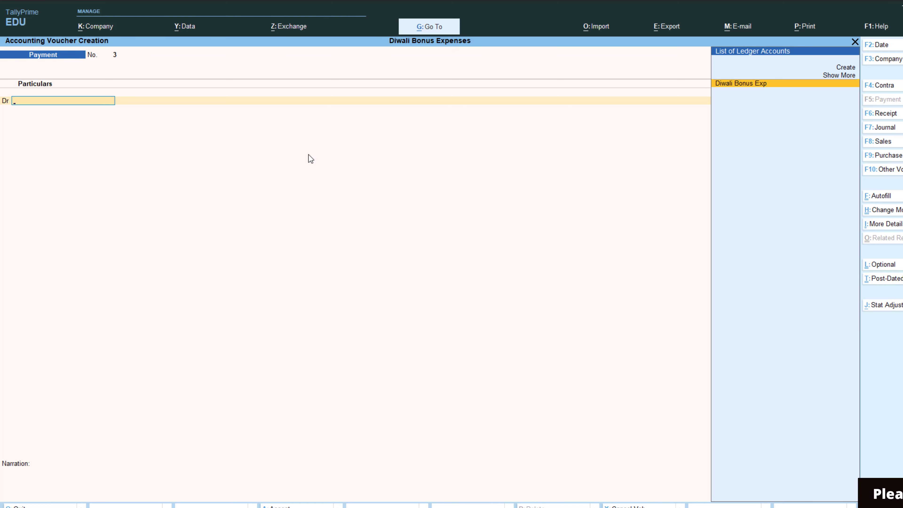
# - Start a purchase voucher with supplier invoice number 001 dated 2-Nov-23
pyautogui.click(878, 157)
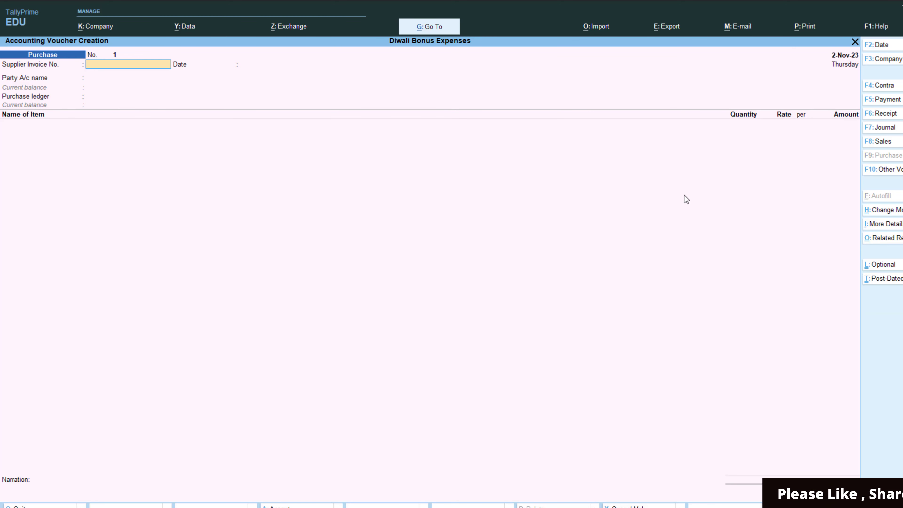
pyautogui.write('001')
pyautogui.press('Return')
pyautogui.press('Return')
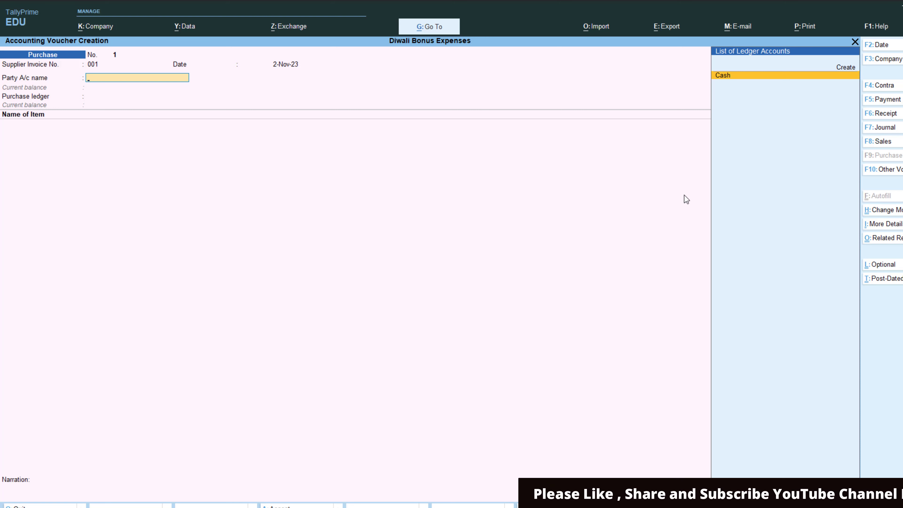
# - Start a new party ledger from the purchase voucher and name it Gift Company
pyautogui.press('alt')
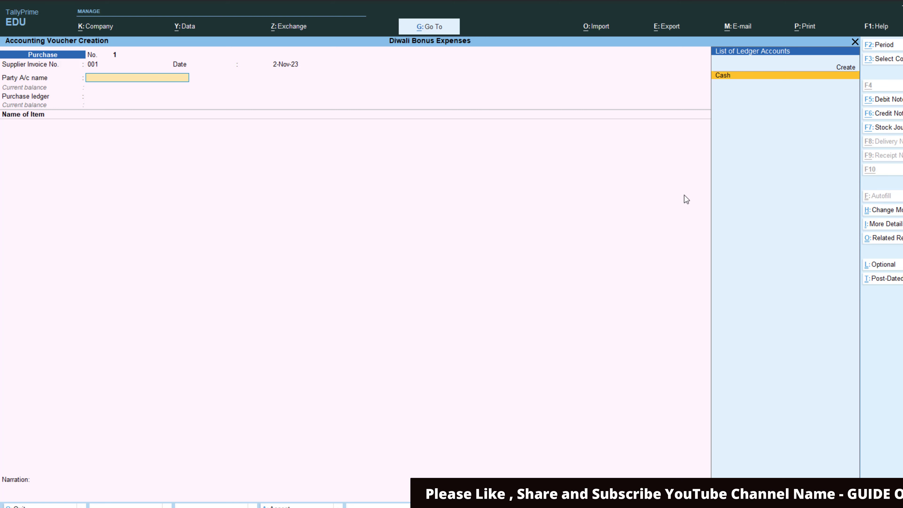
pyautogui.hotkey('alt', 'c')
pyautogui.write('F')
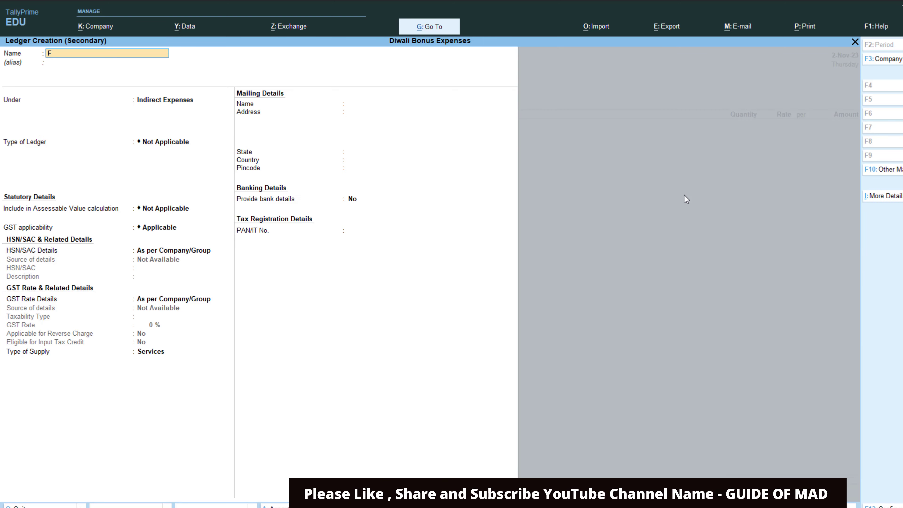
pyautogui.write('ift Com')
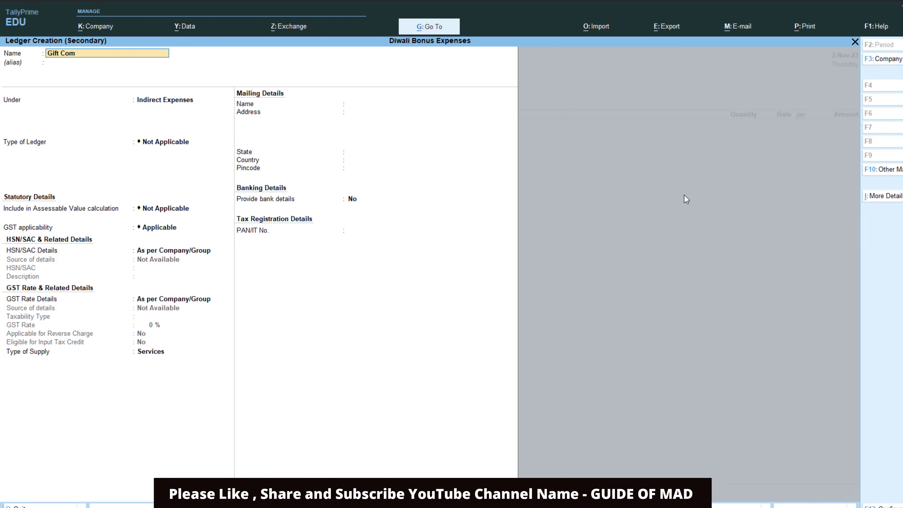
pyautogui.write('pany')
pyautogui.press('Return')
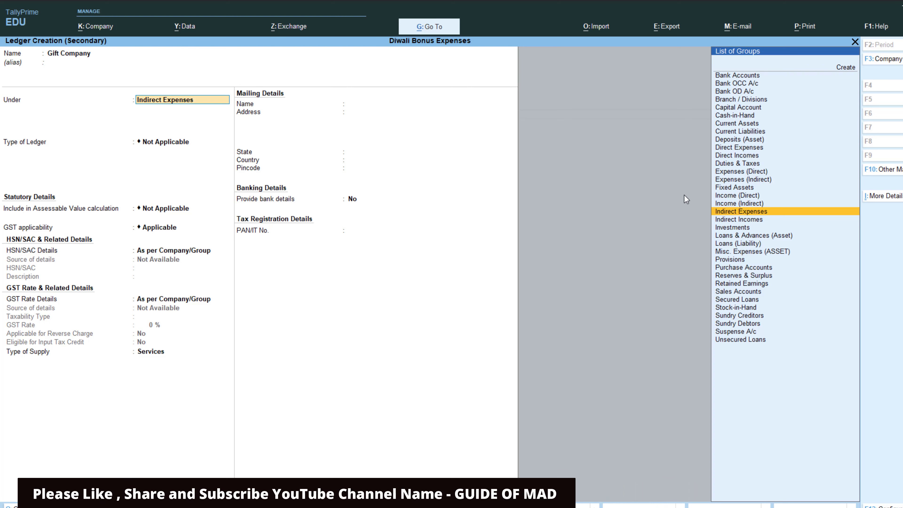
# - Place the Gift Company ledger under Sundry Creditors, keep the default bill-by-bill settings, and save it
pyautogui.write('s')
pyautogui.press('Down')
pyautogui.press('Down')
pyautogui.press('Down')
pyautogui.press('Down')
pyautogui.press('Return')
pyautogui.press('Return')
pyautogui.press('Return')
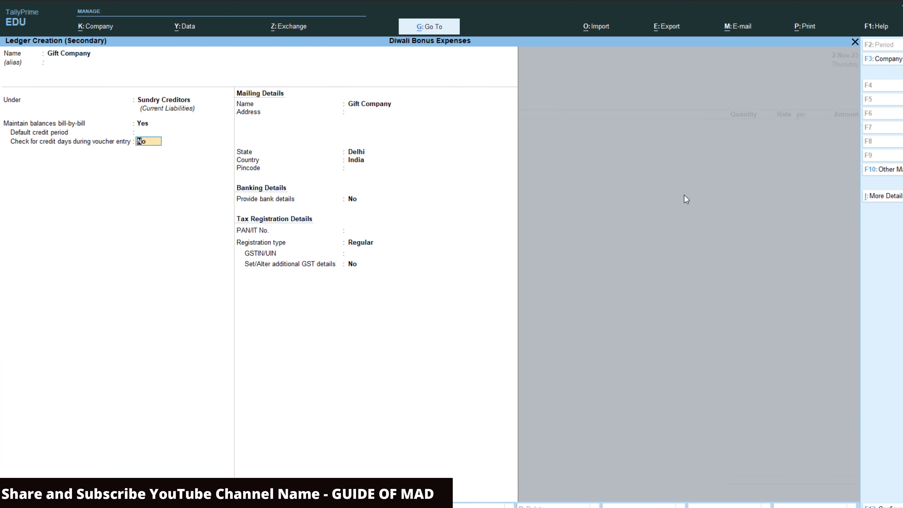
pyautogui.press('Return')
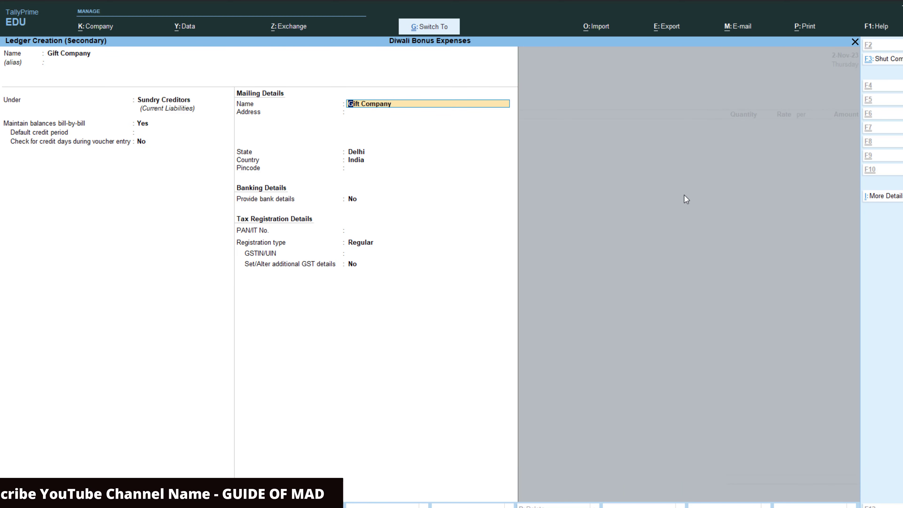
pyautogui.hotkey('ctrl', 'a')
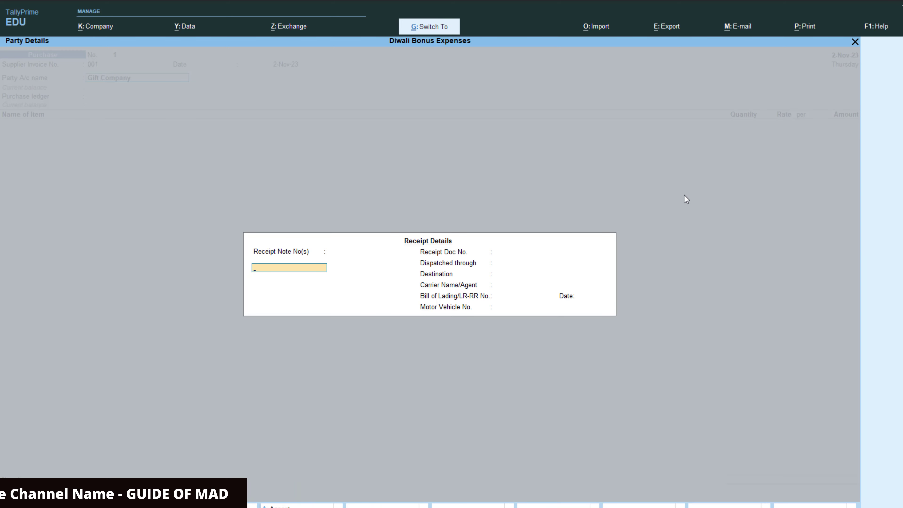
# - Accept the receipt and party details unchanged and enter Diwali Bonus Exp for 1,05,000 as an accounting invoice line
pyautogui.hotkey('ctrl', 'a')
pyautogui.hotkey('ctrl', 'a')
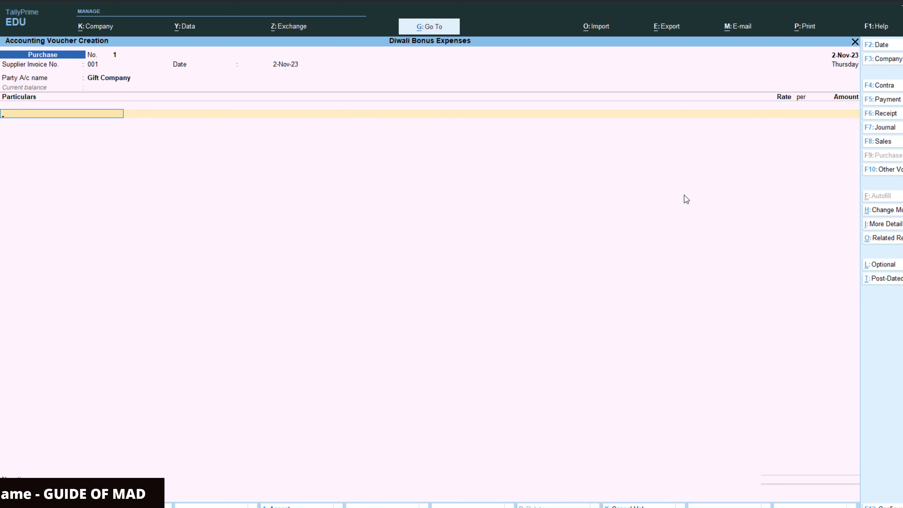
pyautogui.hotkey('ctrl', 'a')
pyautogui.press('Escape')
pyautogui.press('Down')
pyautogui.press('Down')
pyautogui.press('Up')
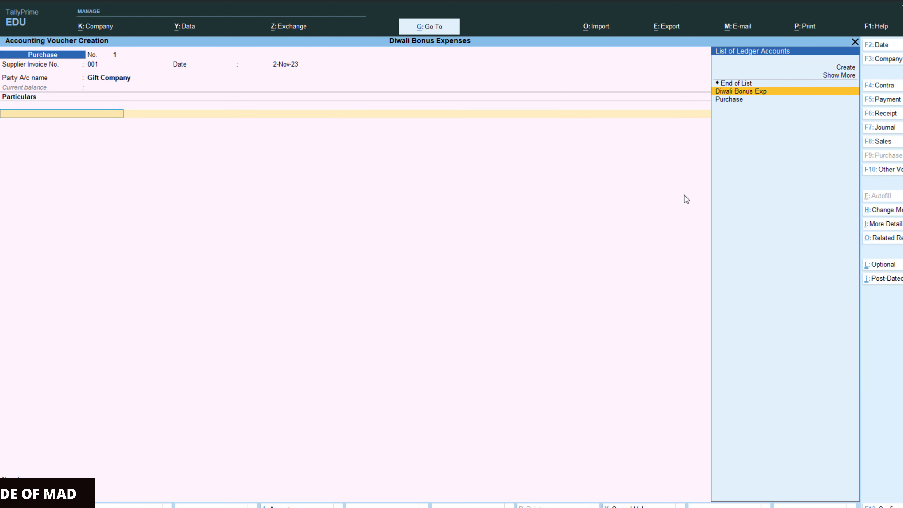
pyautogui.press('Return')
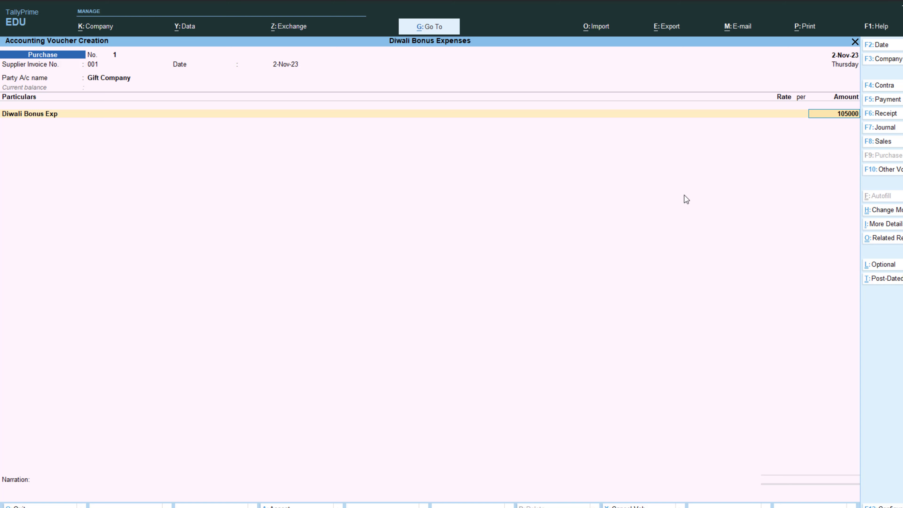
pyautogui.press('Return')
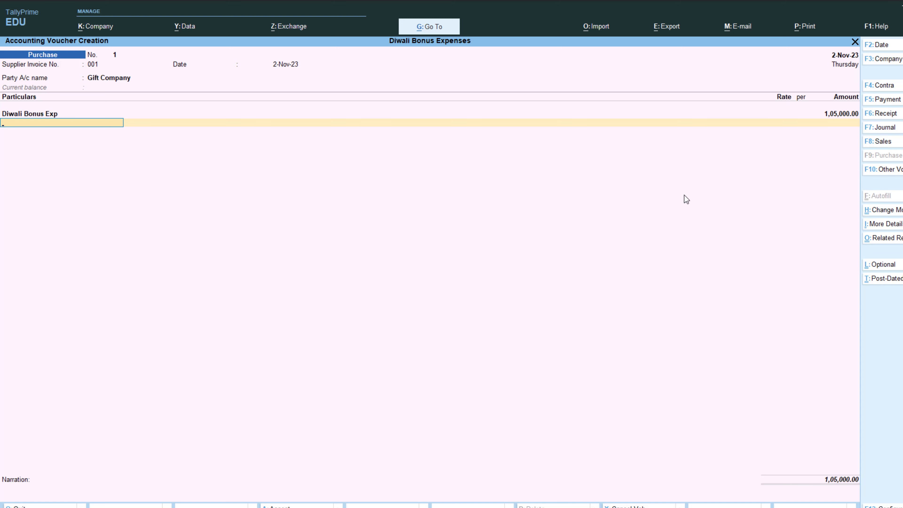
# - Add Input CGST and Input SGST lines of 9,450 each to the purchase voucher and end the ledger list
pyautogui.hotkey('alt', 'c')
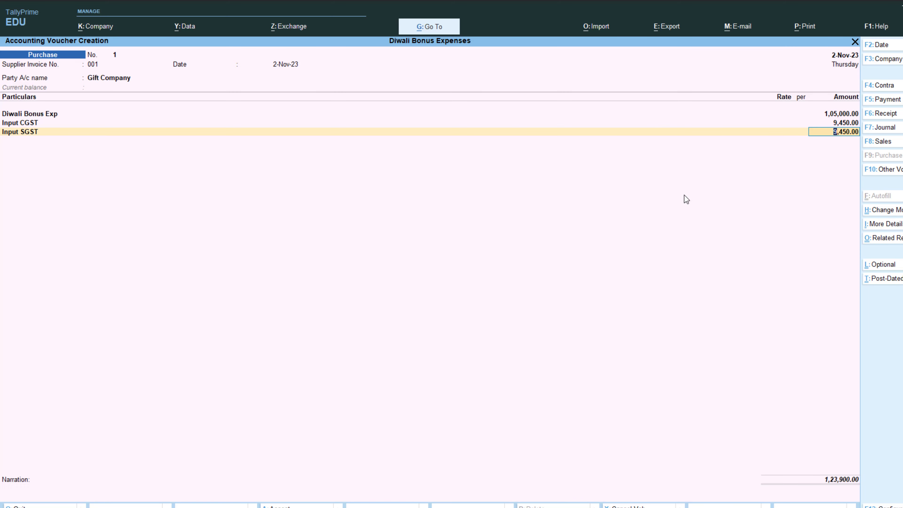
pyautogui.press('Return')
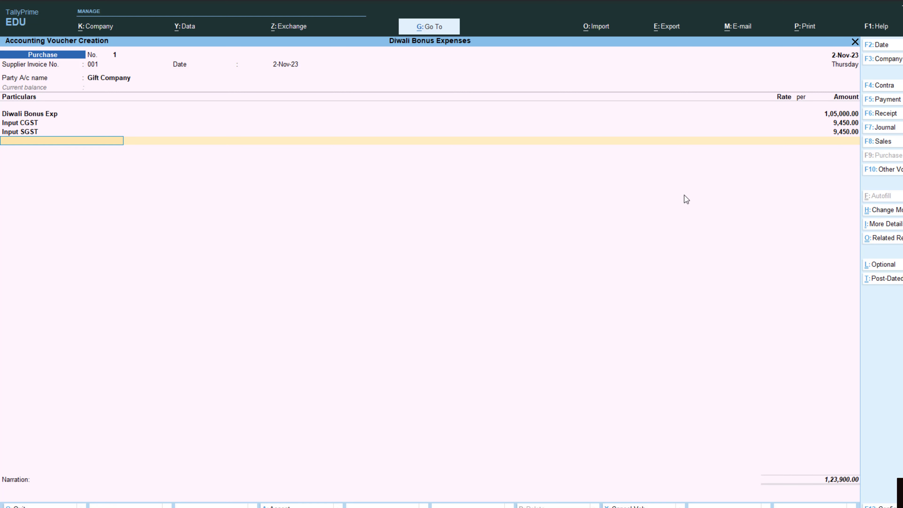
pyautogui.press('Return')
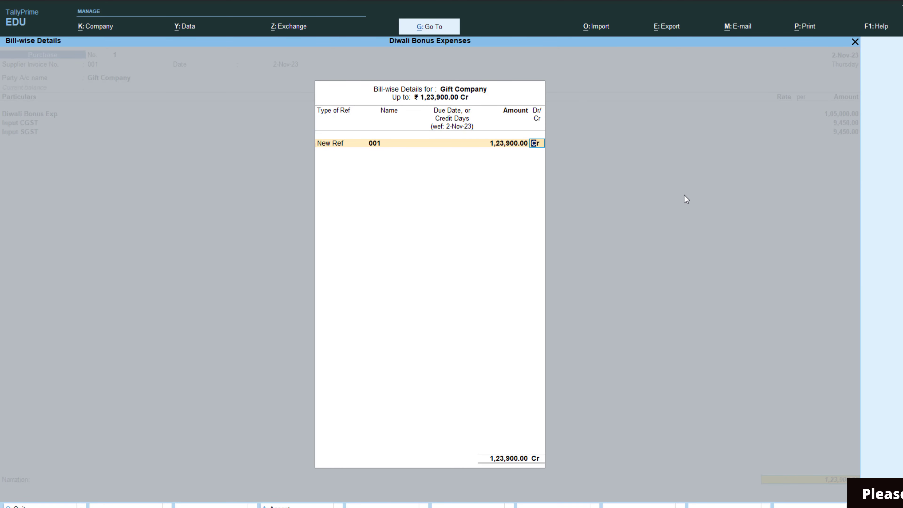
# - Accept New Ref 001 for 1,23,900 Cr in the bill-wise details and save the purchase voucher without a narration
pyautogui.press('Return')
pyautogui.press('Return')
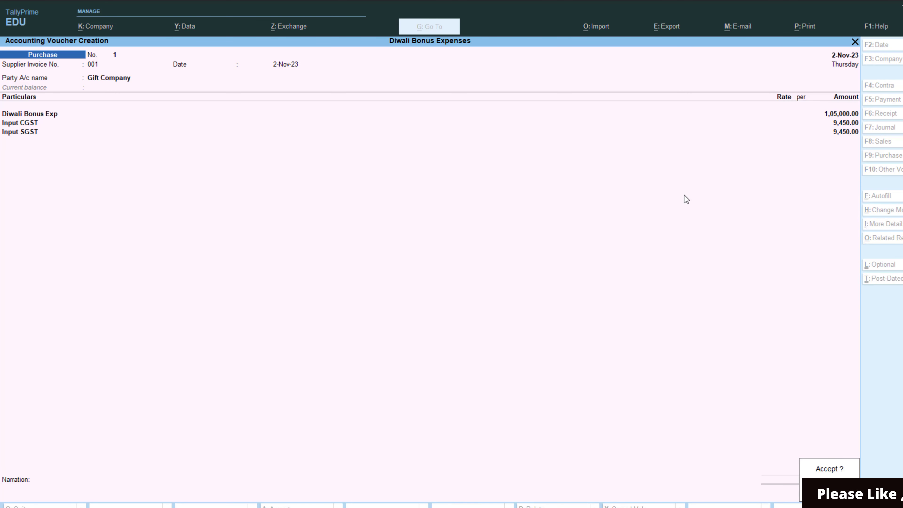
pyautogui.press('Return')
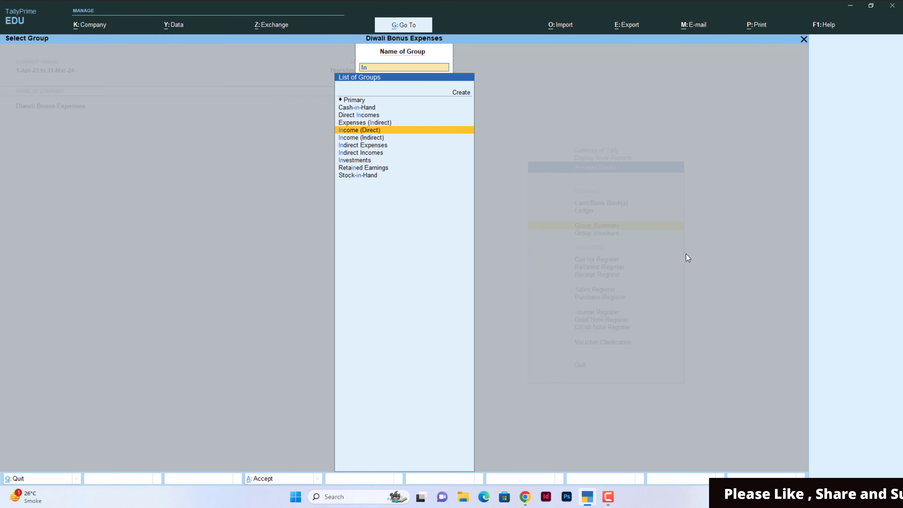
# - Open the group summary for Indirect Expenses
pyautogui.press('Down')
pyautogui.press('Down')
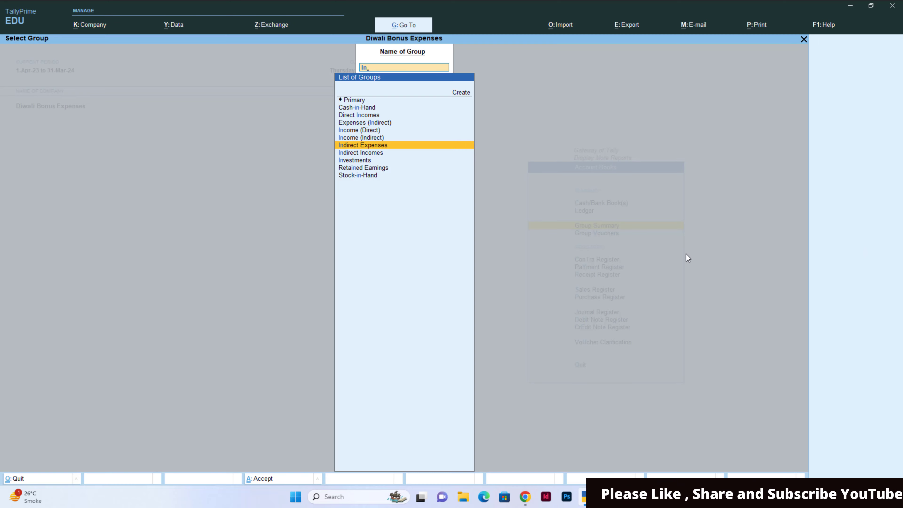
pyautogui.press('Return')
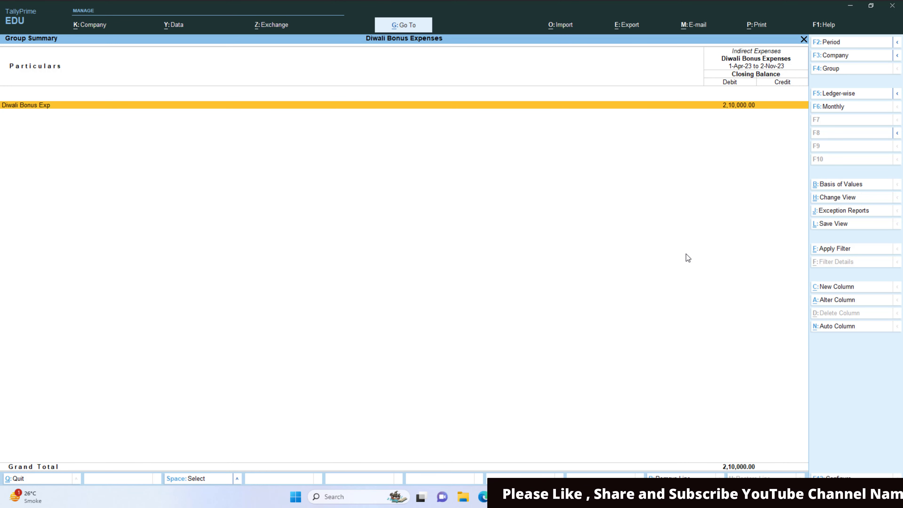
# - Keep the report period of 1-Apr-23 to 2-Nov-23 and drill down to the November vouchers of Diwali Bonus Exp
pyautogui.press('F2')
pyautogui.press('Return')
pyautogui.press('Return')
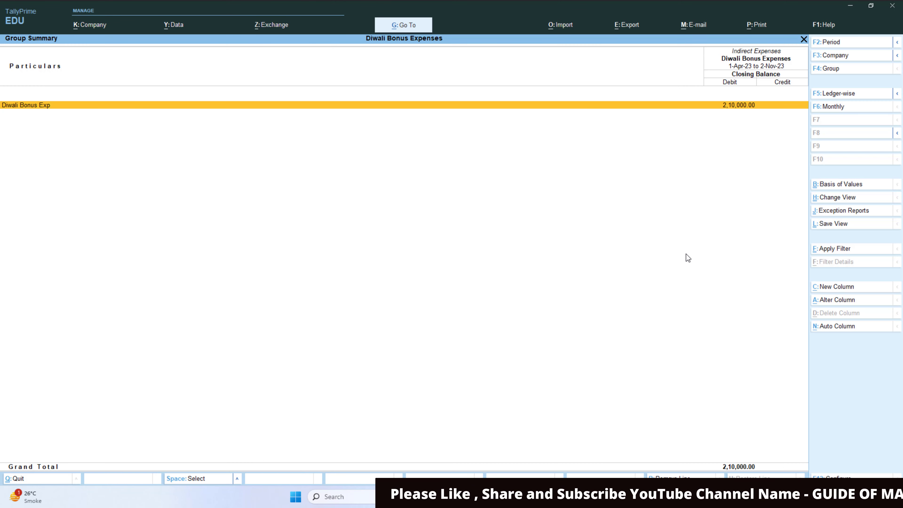
pyautogui.press('Return')
pyautogui.press('Return')
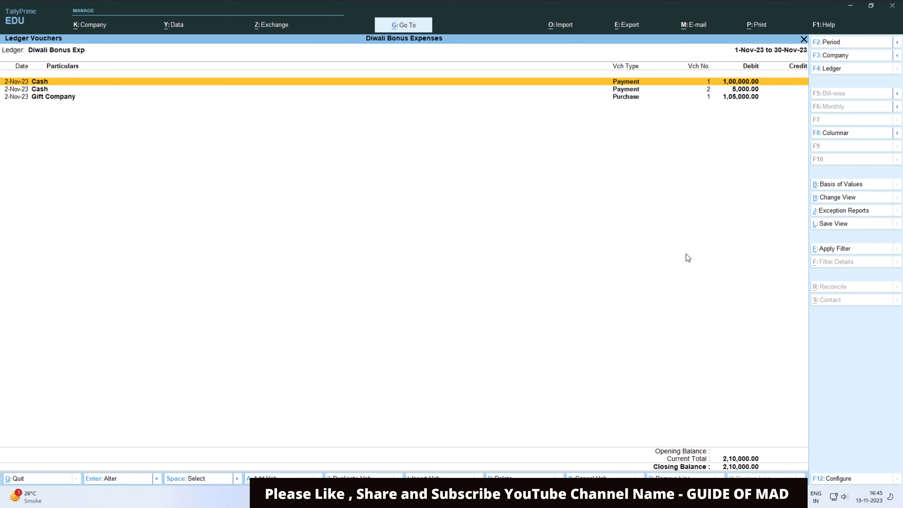